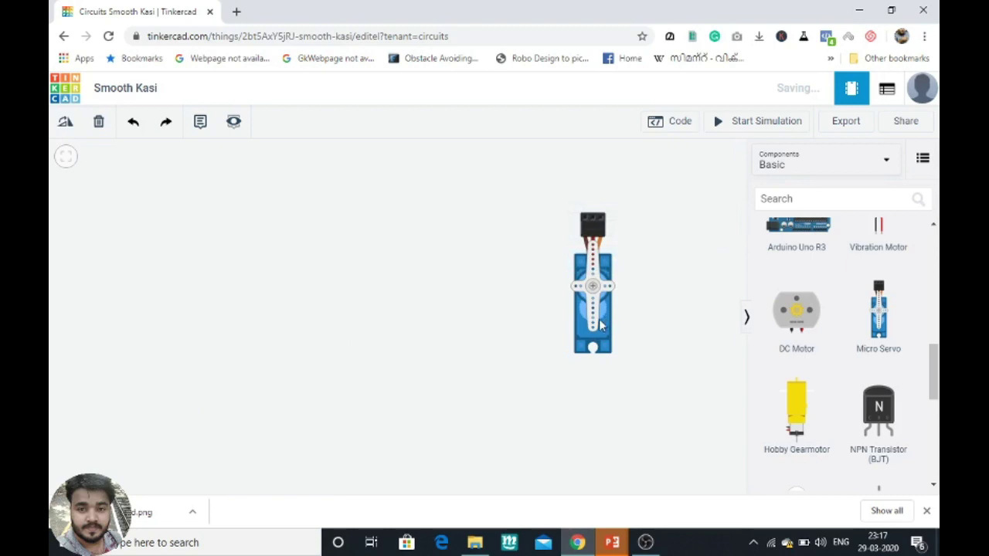
Reposition the Micro Servo toward the left side of the circuit workspace, leaving room beside it
{"action": "left_click_drag", "start_coordinate": [601, 324], "coordinate": [368, 328]}
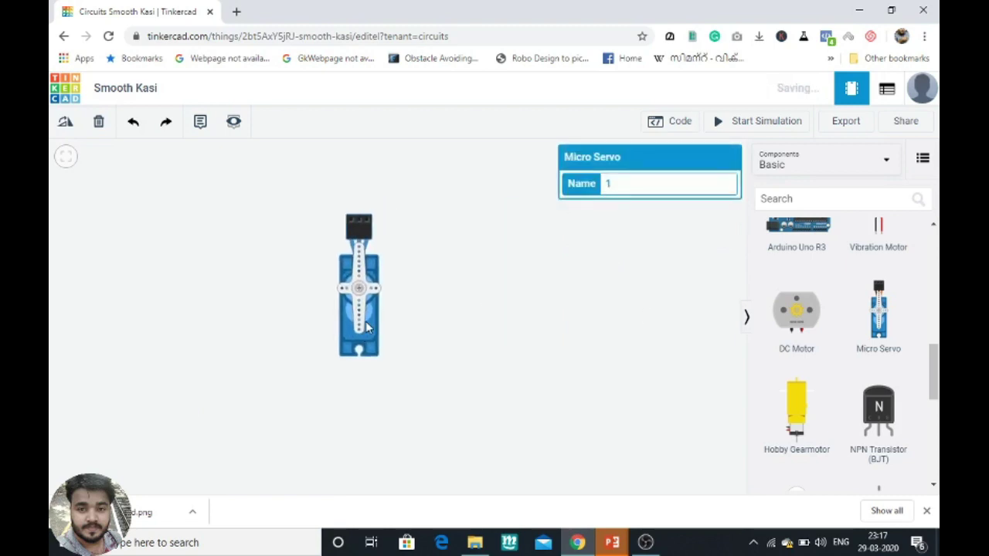
{"action": "left_click", "coordinate": [439, 305]}
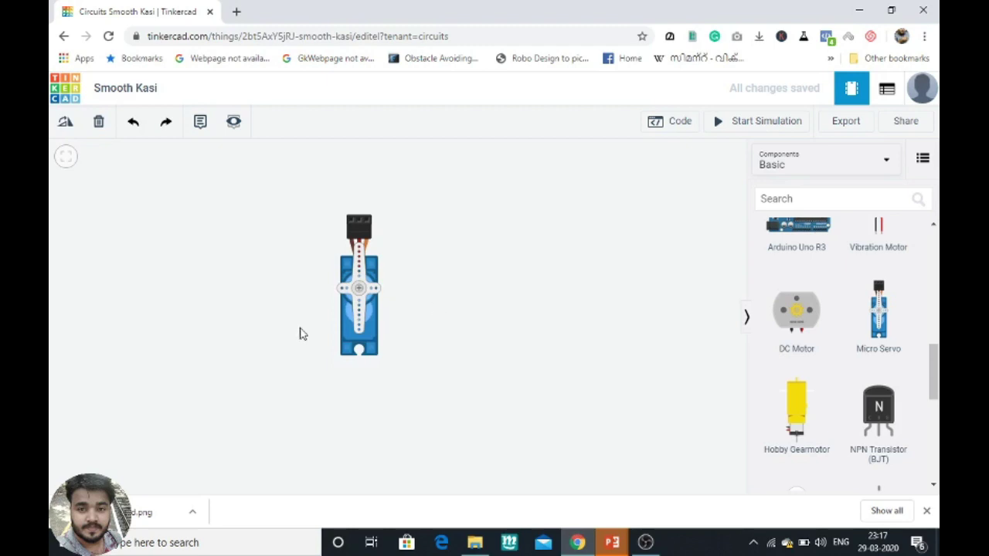
{"action": "left_click", "coordinate": [375, 276]}
{"action": "left_click_drag", "start_coordinate": [375, 276], "coordinate": [325, 278]}
{"action": "left_click", "coordinate": [490, 302]}
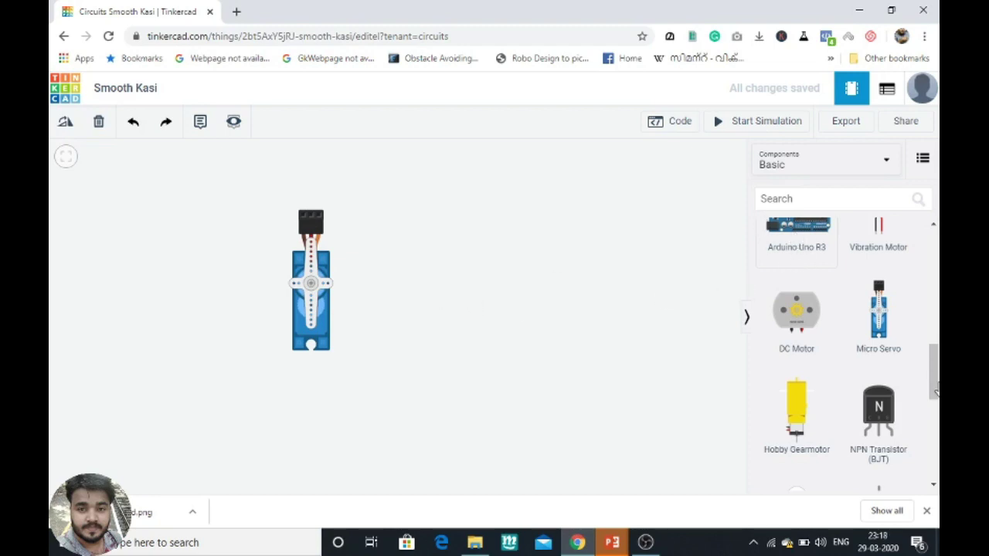
Add an Arduino Uno R3 to the circuit and arrange it with the Micro Servo above its upper-left corner
{"action": "left_click_drag", "start_coordinate": [796, 236], "coordinate": [506, 309]}
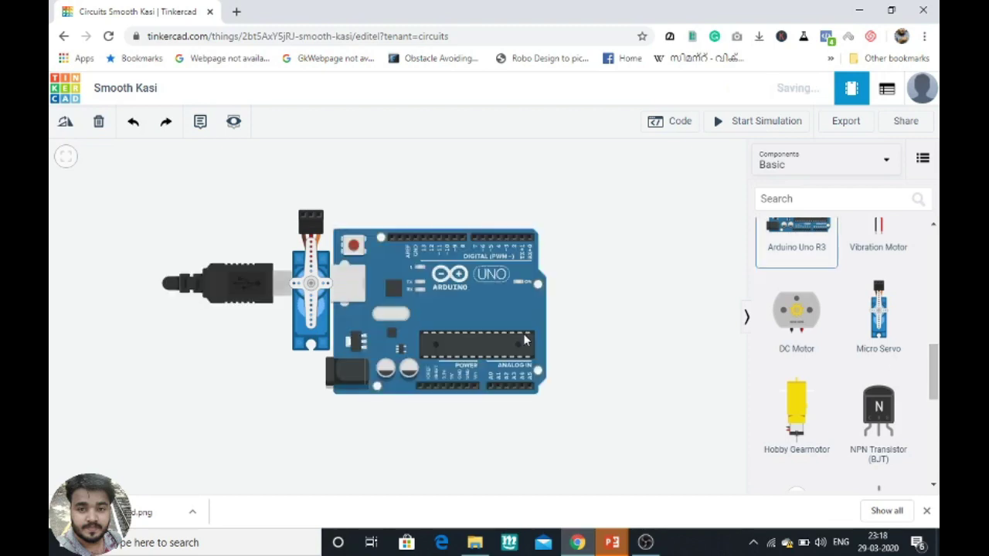
{"action": "left_click_drag", "start_coordinate": [655, 342], "coordinate": [548, 414]}
{"action": "left_click_drag", "start_coordinate": [336, 284], "coordinate": [380, 227]}
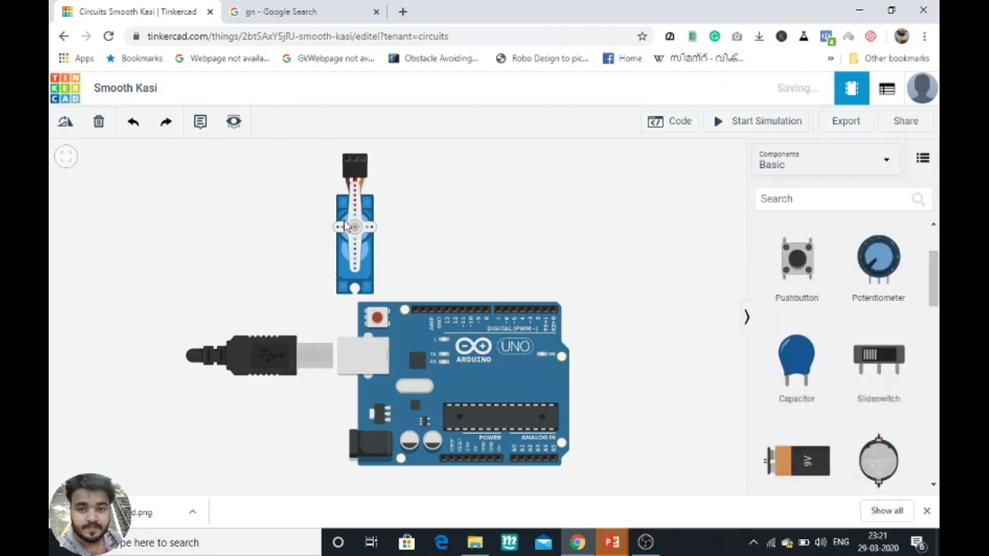
{"action": "left_click_drag", "start_coordinate": [361, 246], "coordinate": [337, 241]}
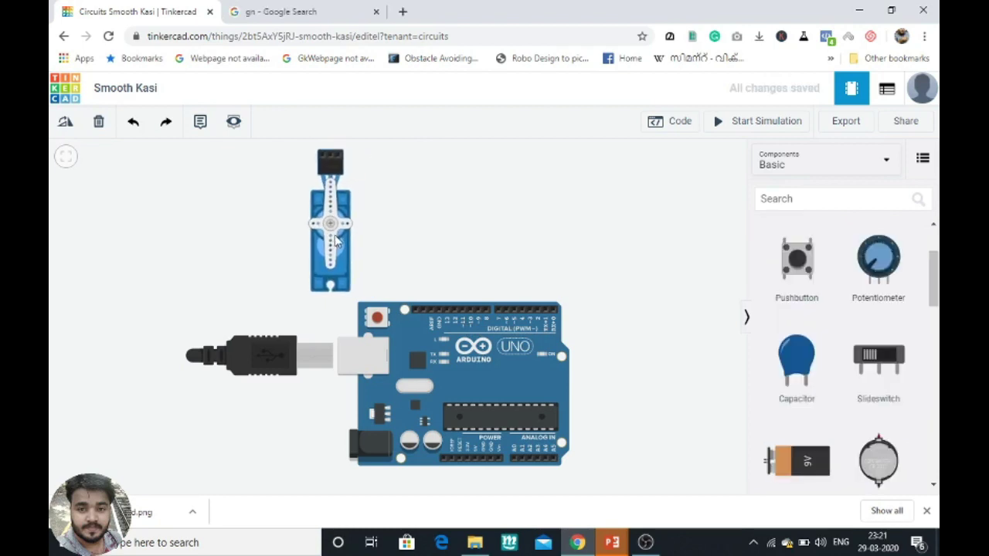
Wire the Micro Servo's signal pin to digital pin 9 on the Arduino, with one bend above the board
{"action": "left_click", "coordinate": [340, 157]}
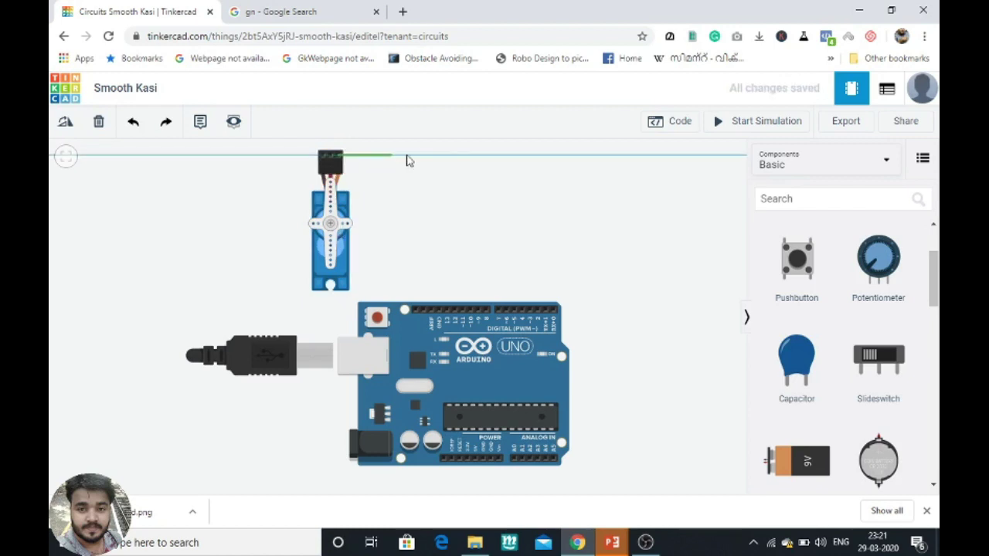
{"action": "left_click", "coordinate": [464, 157]}
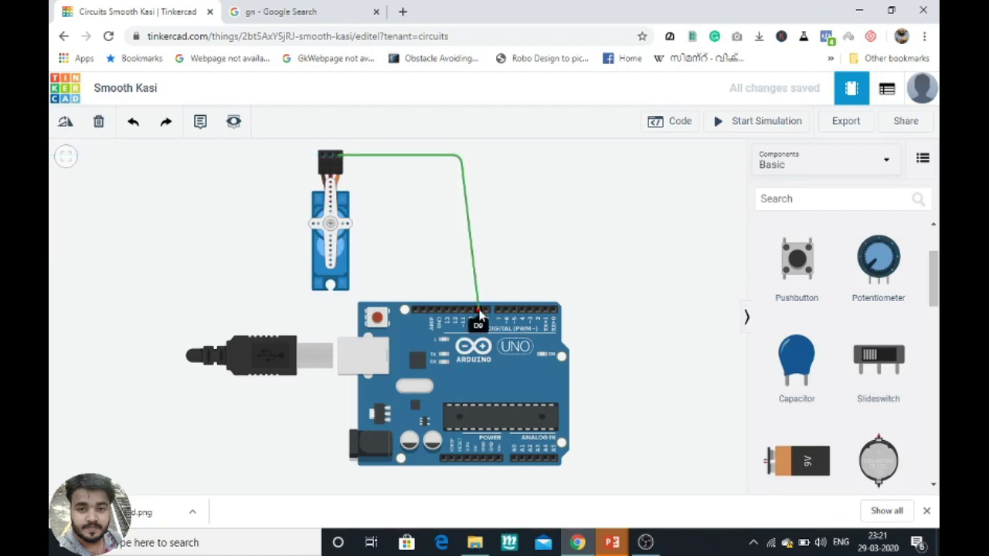
{"action": "left_click", "coordinate": [478, 310]}
{"action": "left_click", "coordinate": [495, 226]}
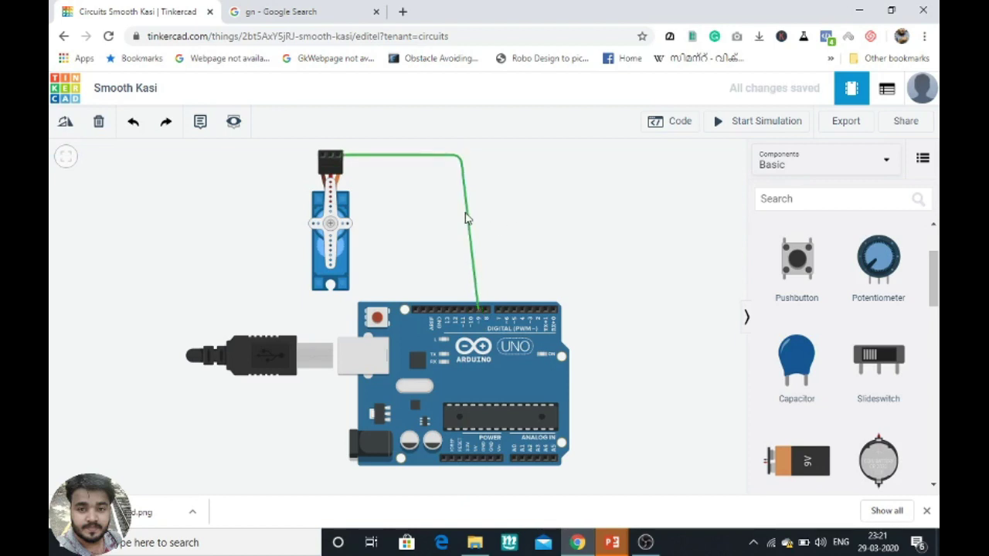
{"action": "left_click", "coordinate": [467, 217]}
{"action": "left_click", "coordinate": [371, 185]}
Wire the Micro Servo's middle power pin to the Arduino's 5V pin, routing the wire around the board's right side
{"action": "left_click", "coordinate": [330, 155]}
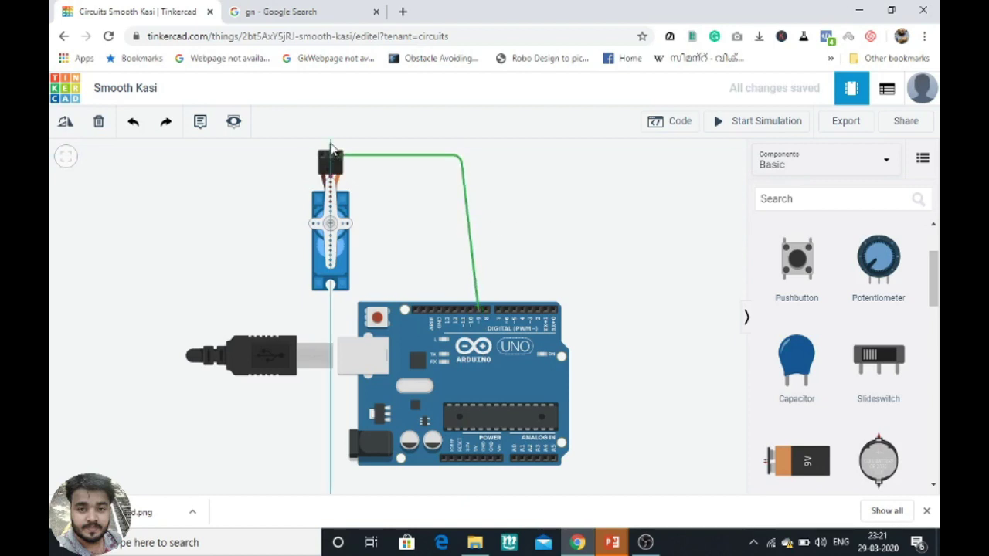
{"action": "left_click", "coordinate": [331, 146]}
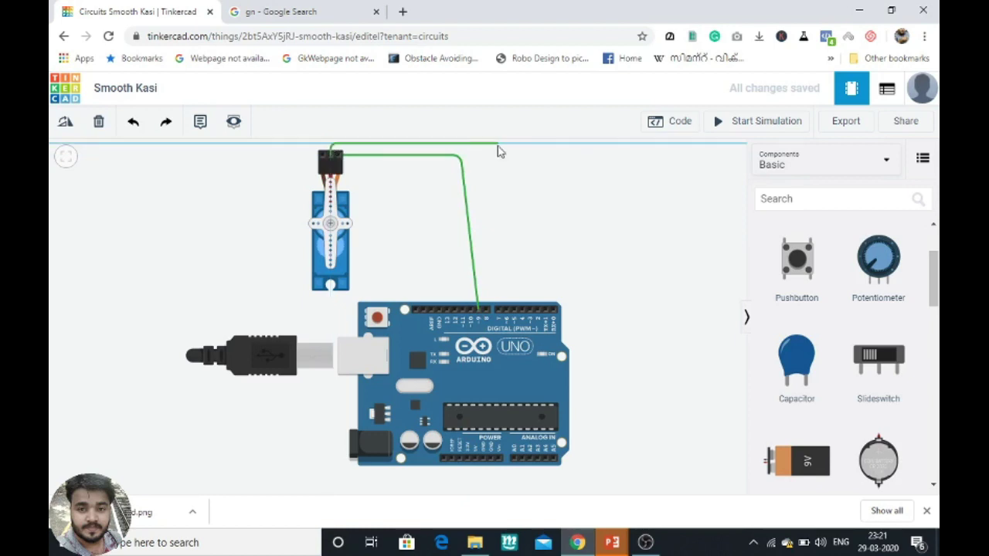
{"action": "left_click", "coordinate": [623, 142]}
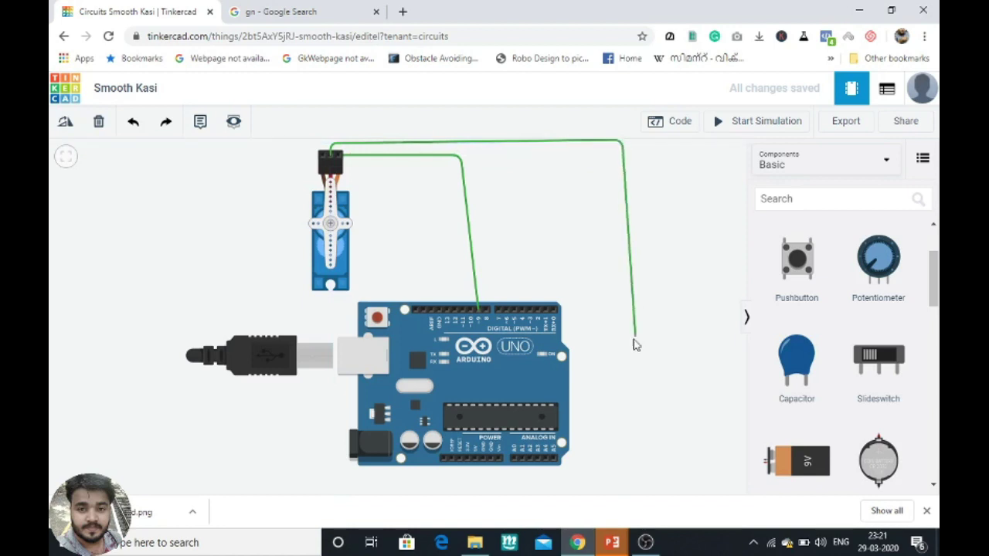
{"action": "left_click", "coordinate": [625, 478]}
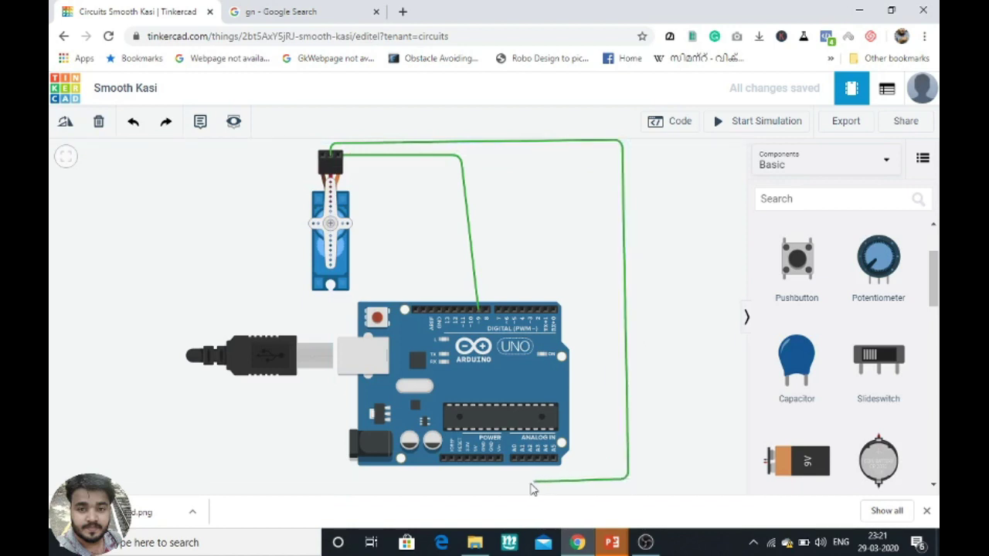
{"action": "left_click", "coordinate": [474, 462]}
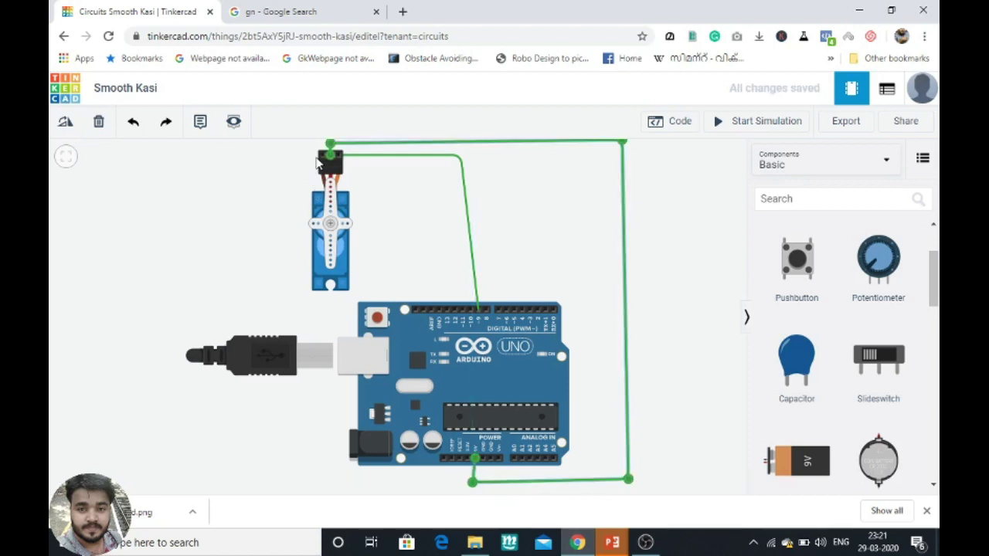
Wire the Micro Servo's ground pin to the GND pin beside pin 13, routing around the servo and straightening the last segment
{"action": "left_click", "coordinate": [323, 157]}
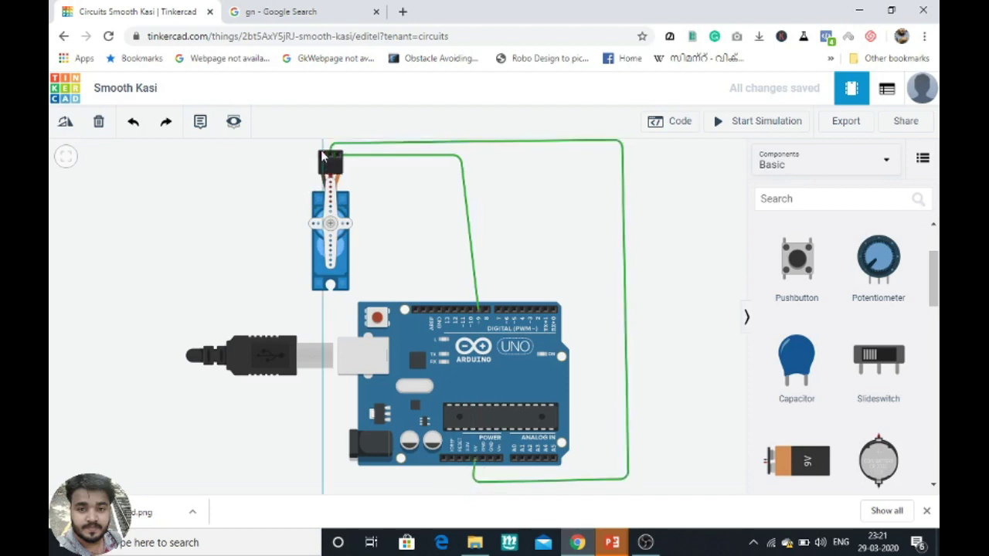
{"action": "left_click", "coordinate": [270, 147]}
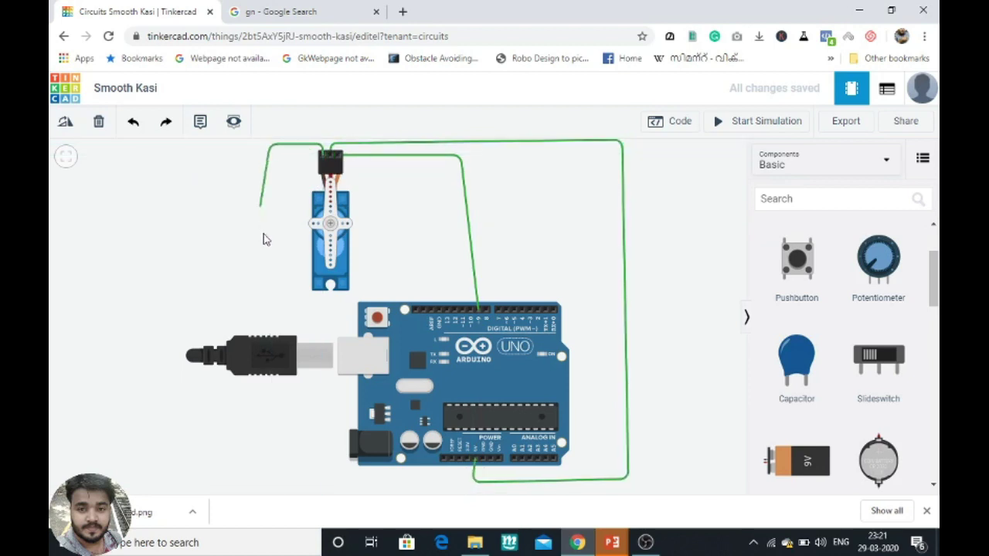
{"action": "left_click", "coordinate": [266, 300]}
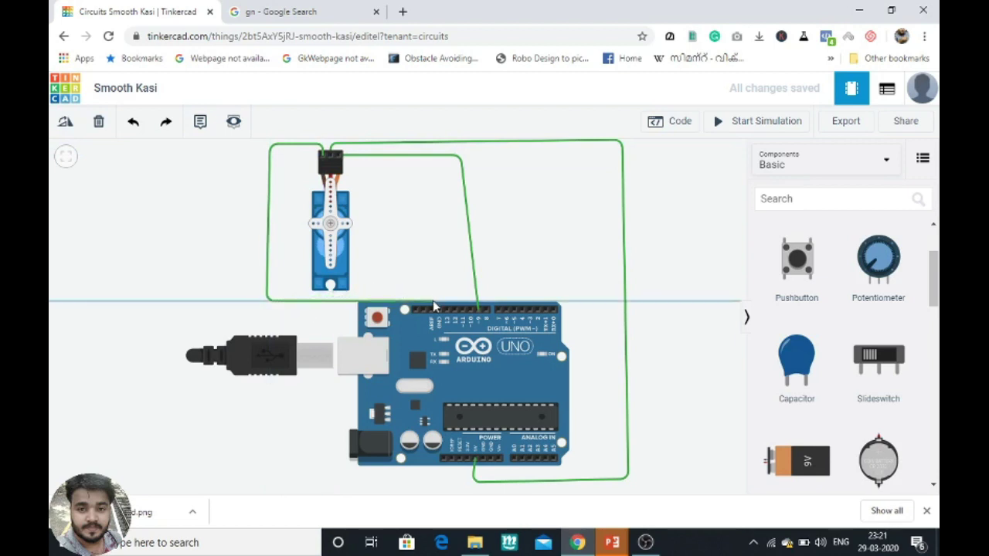
{"action": "left_click", "coordinate": [353, 303]}
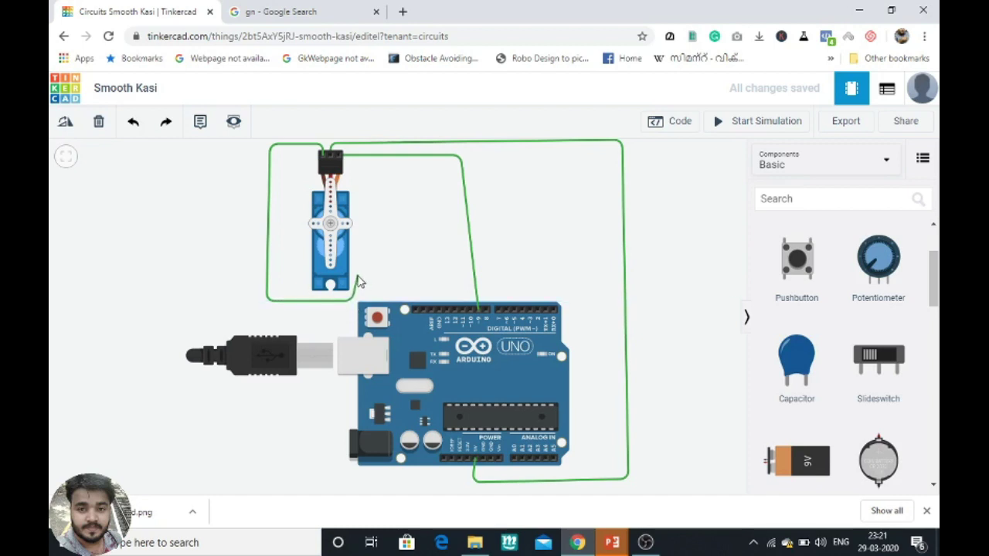
{"action": "left_click", "coordinate": [433, 279]}
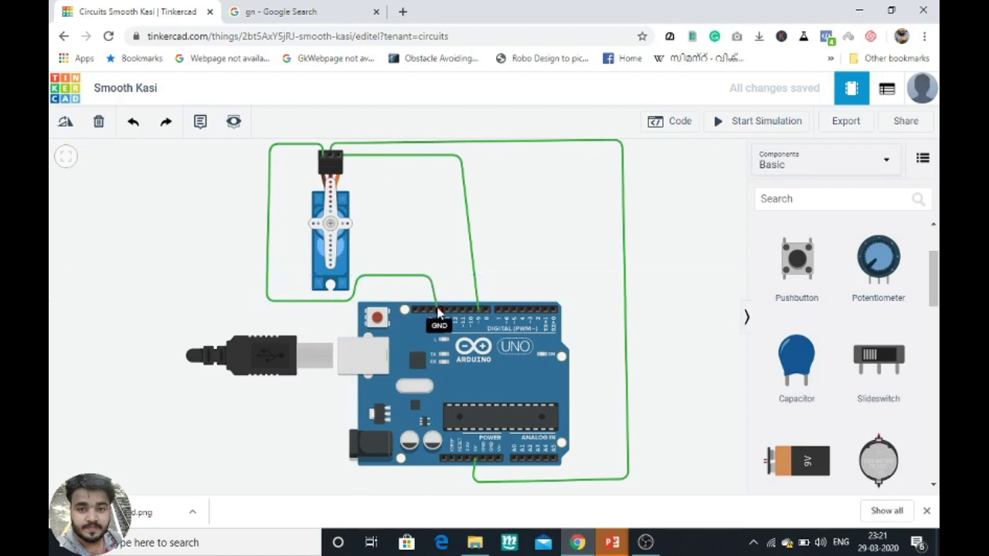
{"action": "left_click", "coordinate": [437, 312]}
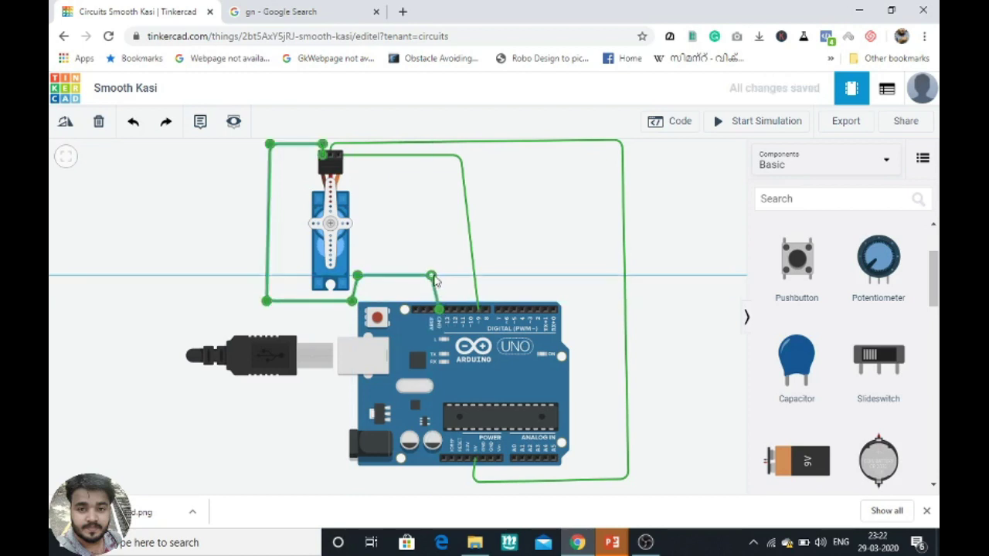
{"action": "left_click_drag", "start_coordinate": [431, 276], "coordinate": [438, 276]}
{"action": "left_click", "coordinate": [567, 218]}
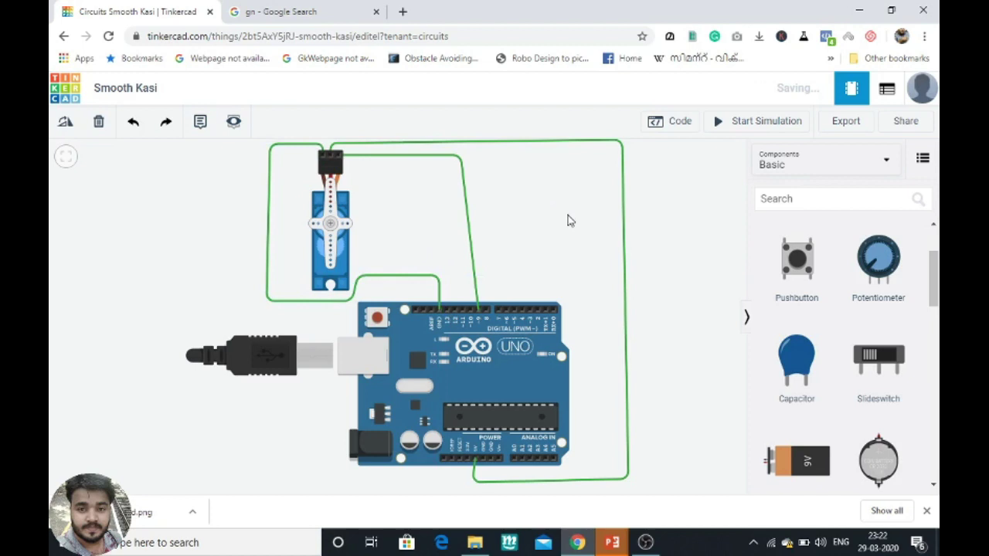
Straighten the signal wire by moving its bend directly above digital pin 9
{"action": "left_click", "coordinate": [461, 157]}
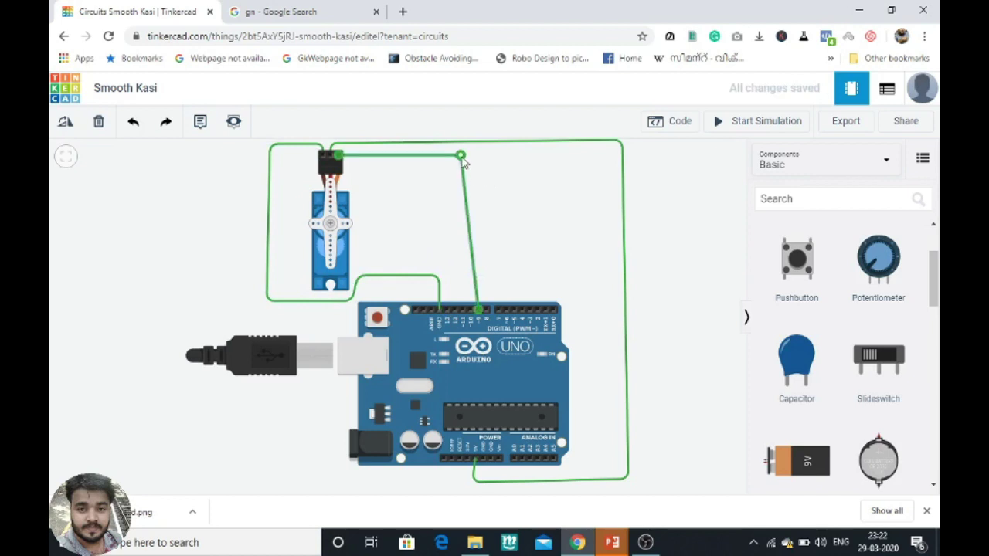
{"action": "left_click_drag", "start_coordinate": [462, 157], "coordinate": [481, 160]}
{"action": "left_click", "coordinate": [540, 216]}
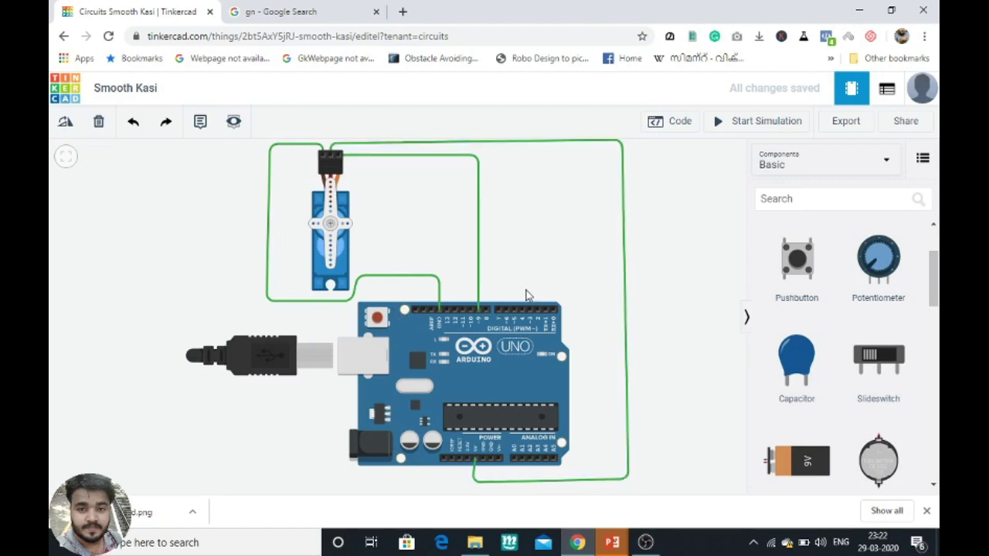
Replace the default LED blink code with a rotate servo block on pin 9 at 0 degrees
{"action": "left_click", "coordinate": [679, 125]}
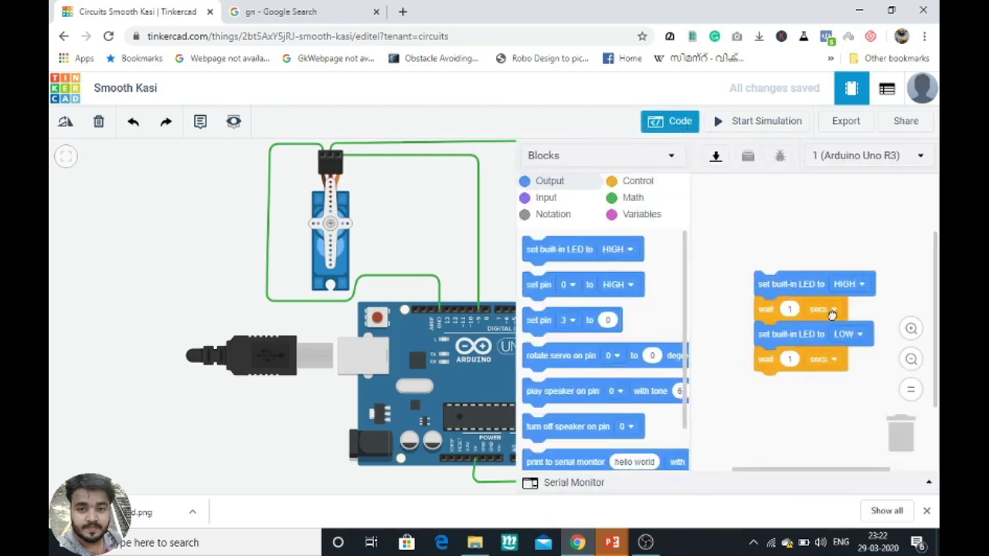
{"action": "left_click_drag", "start_coordinate": [777, 280], "coordinate": [913, 437]}
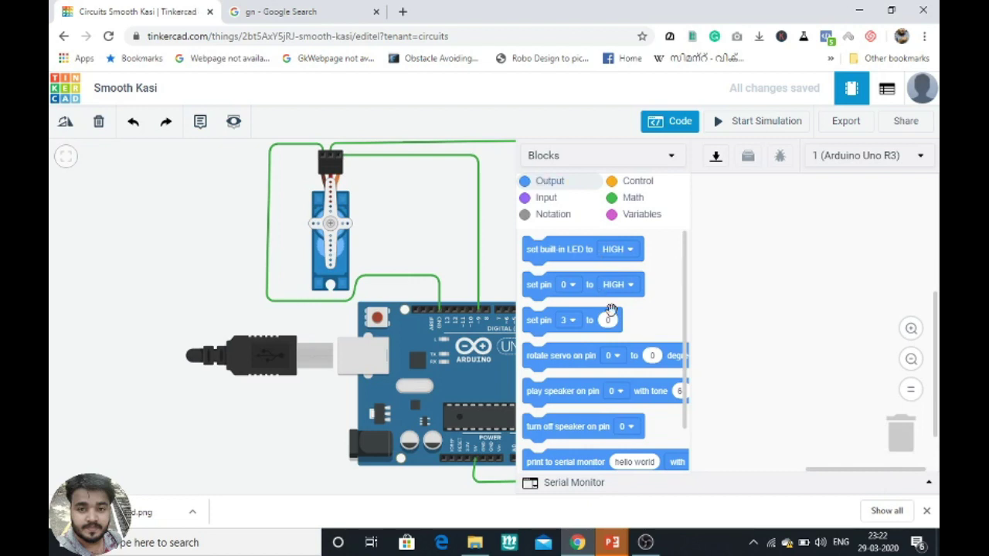
{"action": "left_click_drag", "start_coordinate": [561, 365], "coordinate": [742, 269]}
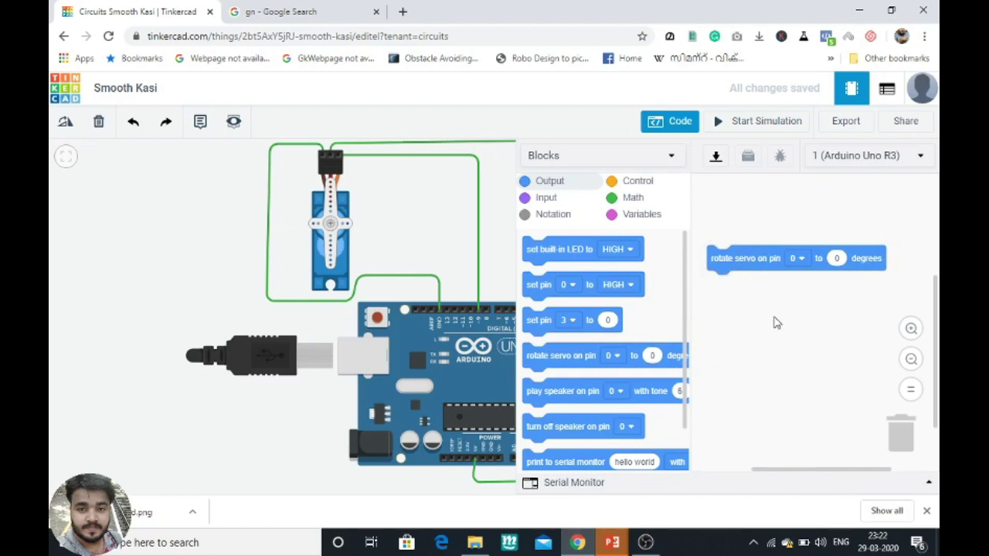
{"action": "left_click", "coordinate": [795, 258]}
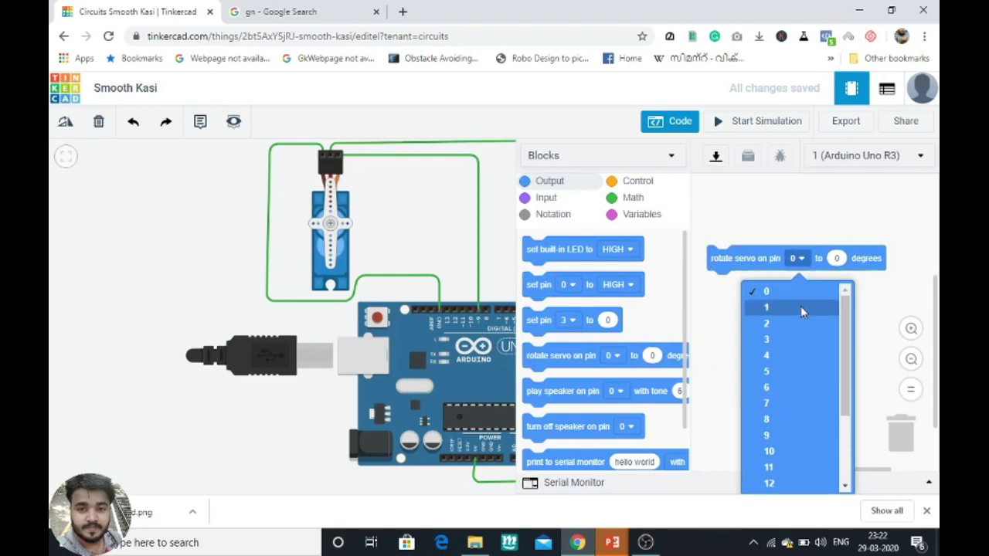
{"action": "left_click_drag", "start_coordinate": [844, 371], "coordinate": [845, 386]}
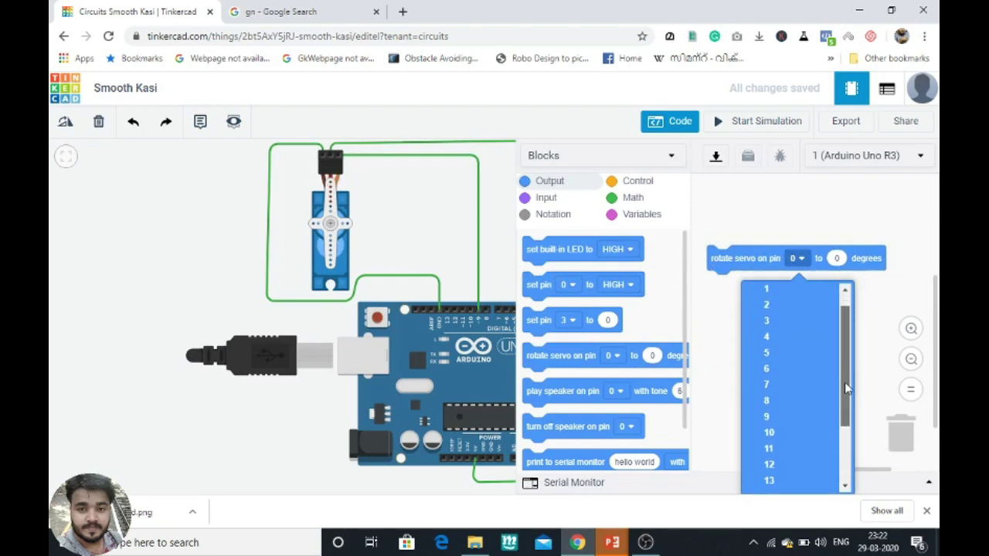
{"action": "left_click", "coordinate": [790, 418]}
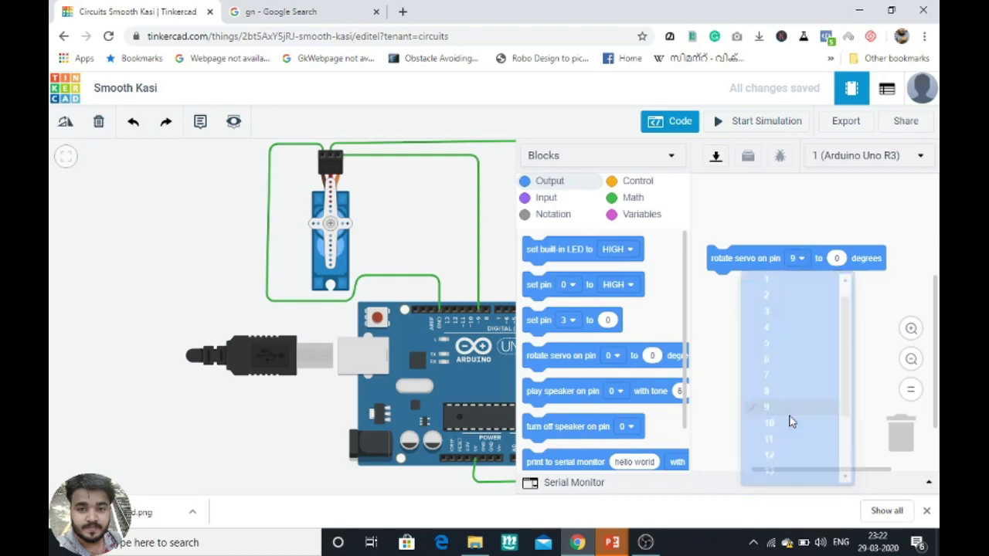
{"action": "left_click", "coordinate": [838, 260]}
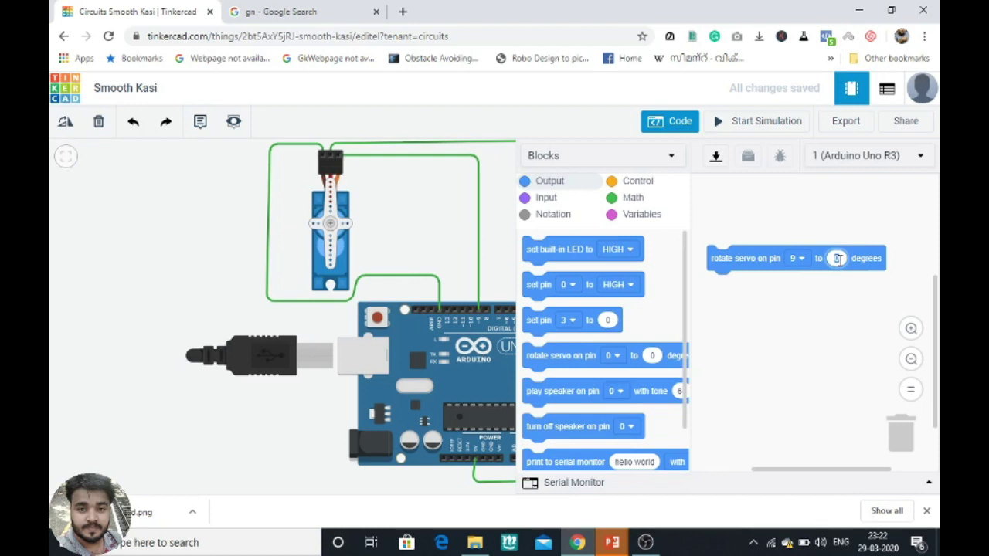
{"action": "left_click", "coordinate": [839, 302]}
Attach a wait block of 1 second beneath the rotate servo block
{"action": "left_click", "coordinate": [634, 183]}
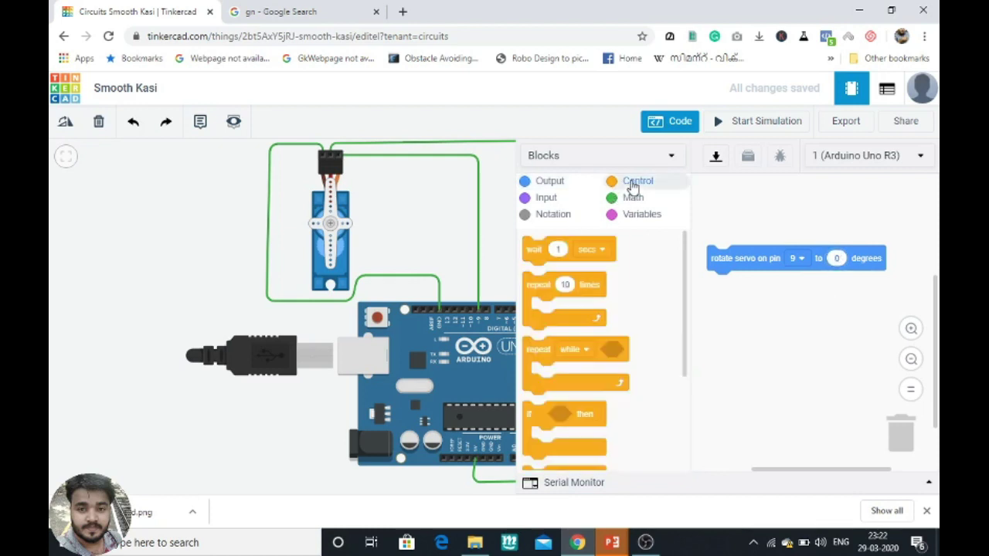
{"action": "left_click_drag", "start_coordinate": [534, 249], "coordinate": [722, 293]}
{"action": "left_click_drag", "start_coordinate": [726, 287], "coordinate": [725, 285]}
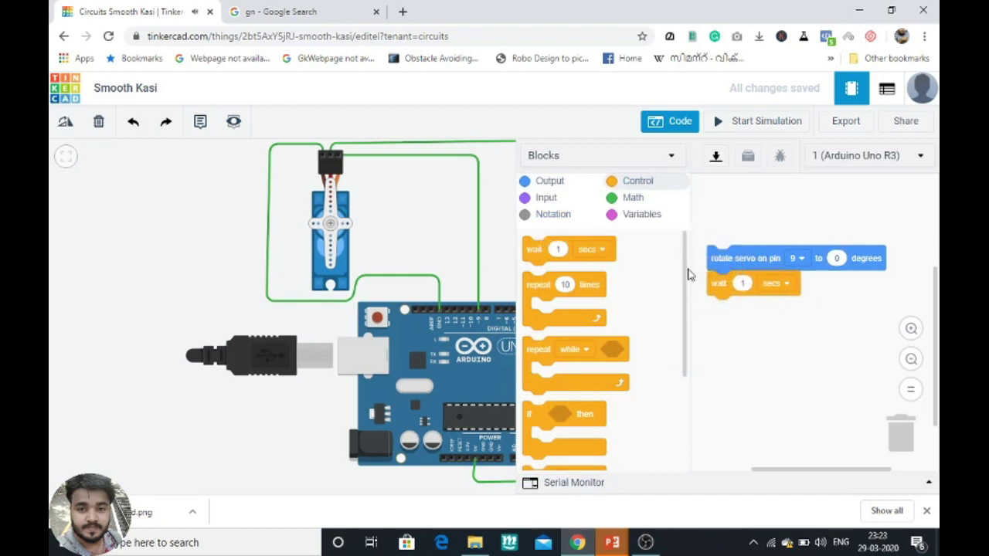
Attach a second rotate servo block beneath the wait block, set to pin 9 and 90 degrees
{"action": "left_click", "coordinate": [550, 182]}
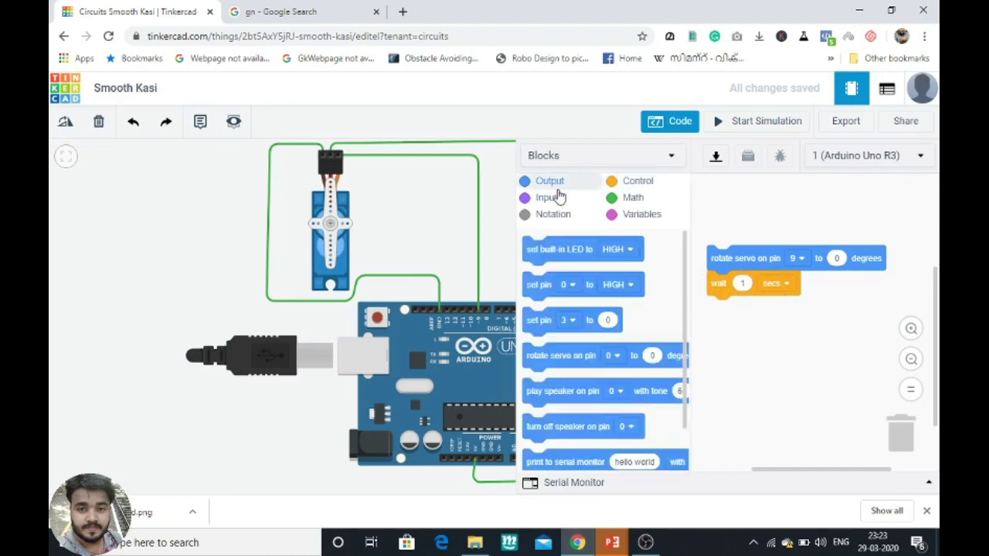
{"action": "left_click_drag", "start_coordinate": [559, 356], "coordinate": [771, 322]}
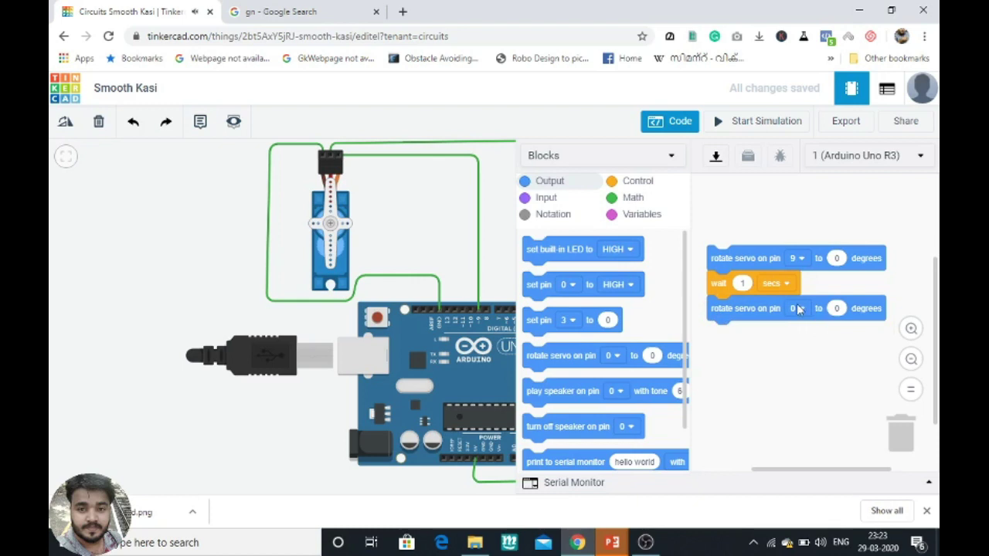
{"action": "left_click", "coordinate": [800, 310]}
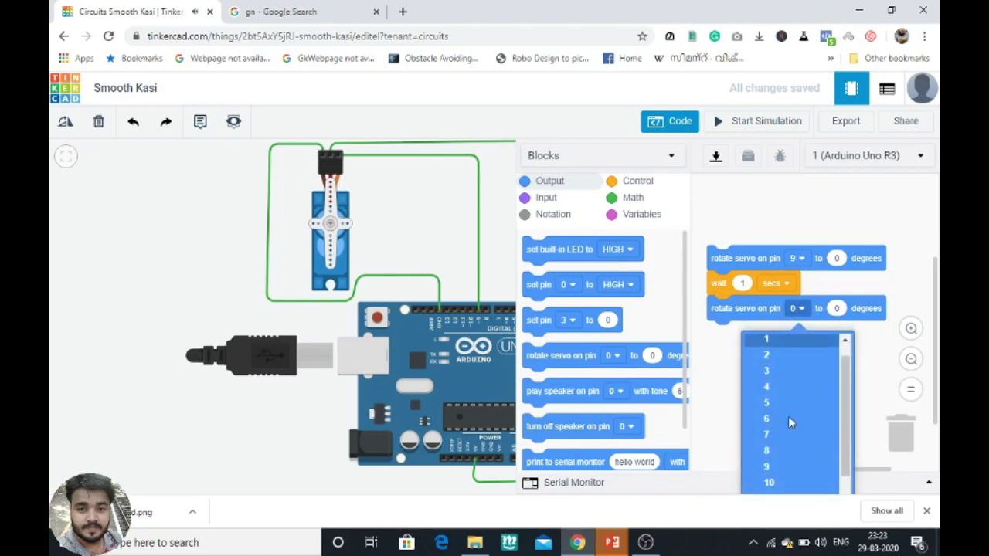
{"action": "left_click", "coordinate": [787, 465]}
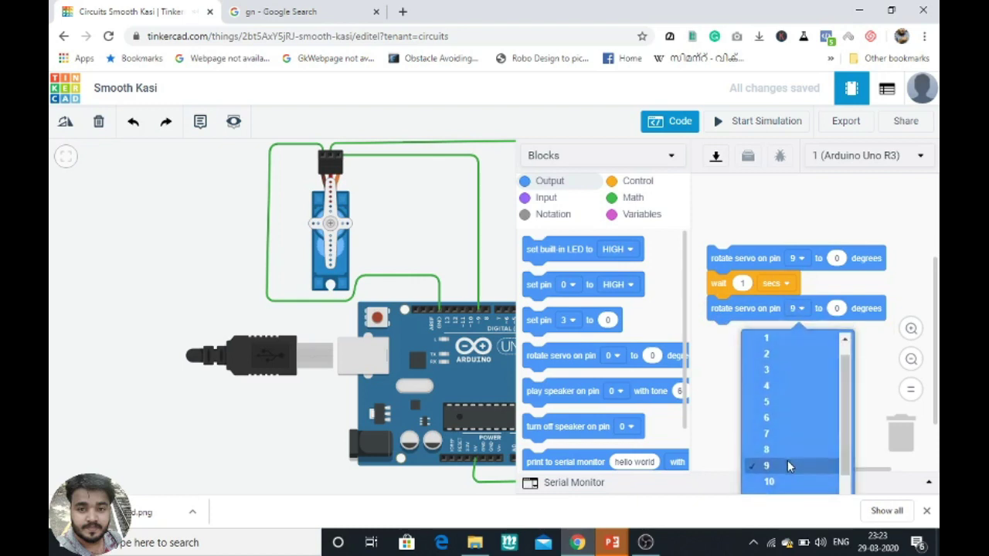
{"action": "left_click", "coordinate": [837, 308]}
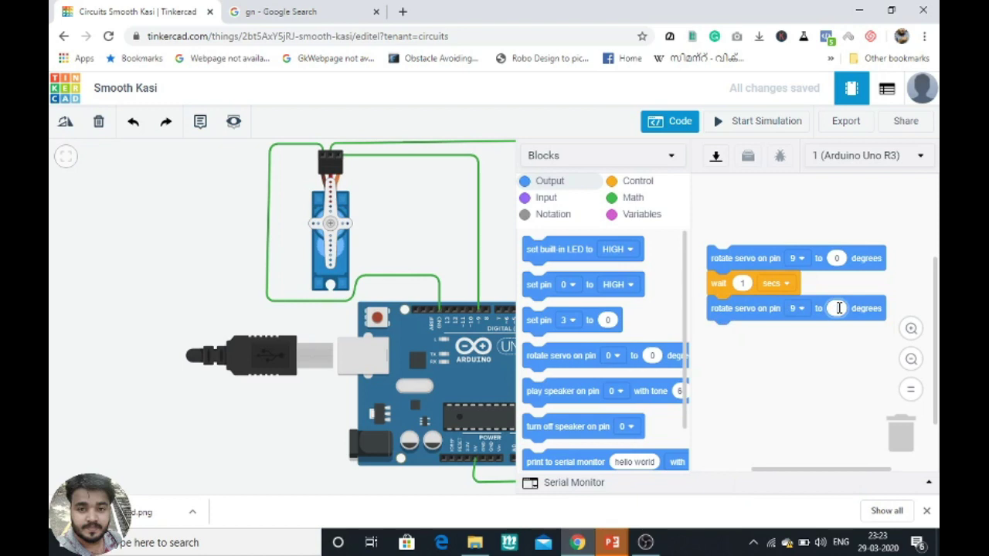
{"action": "type", "text": "180"}
{"action": "key", "text": "BackSpace"}
{"action": "key", "text": "BackSpace"}
{"action": "key", "text": "BackSpace"}
{"action": "type", "text": "90"}
Attach a wait block of 1 second beneath the 90-degree rotate servo block
{"action": "left_click", "coordinate": [638, 181]}
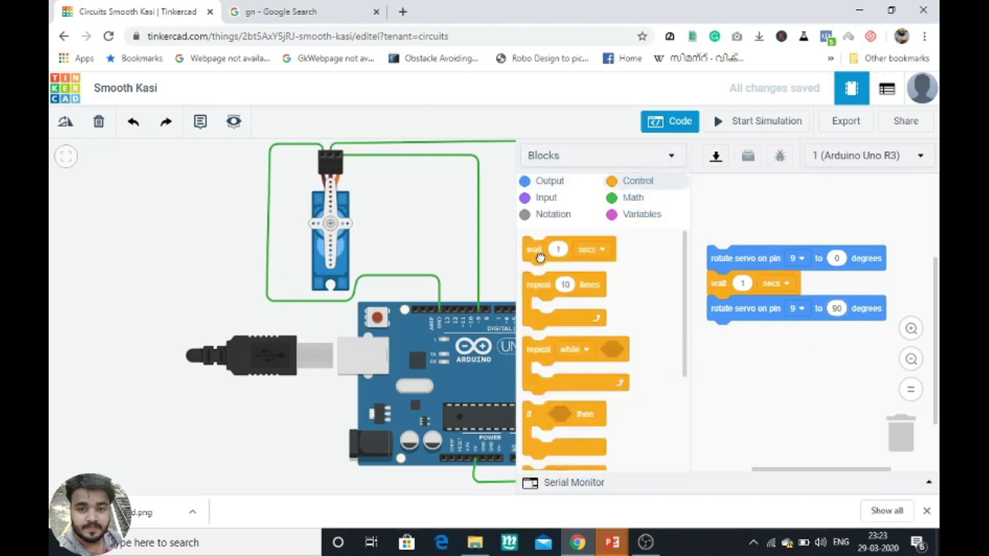
{"action": "mouse_move", "coordinate": [540, 258]}
{"action": "left_mouse_down"}
{"action": "mouse_move", "coordinate": [697, 322]}
{"action": "mouse_move", "coordinate": [730, 352]}
{"action": "left_mouse_up"}
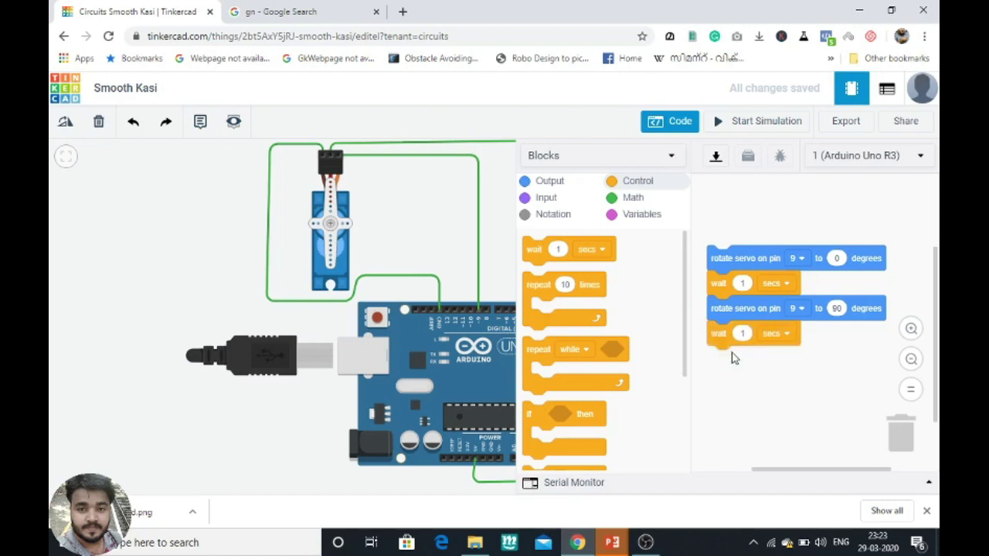
Run the simulation with the code hidden to watch the servo move, and stop it
{"action": "left_click", "coordinate": [753, 124]}
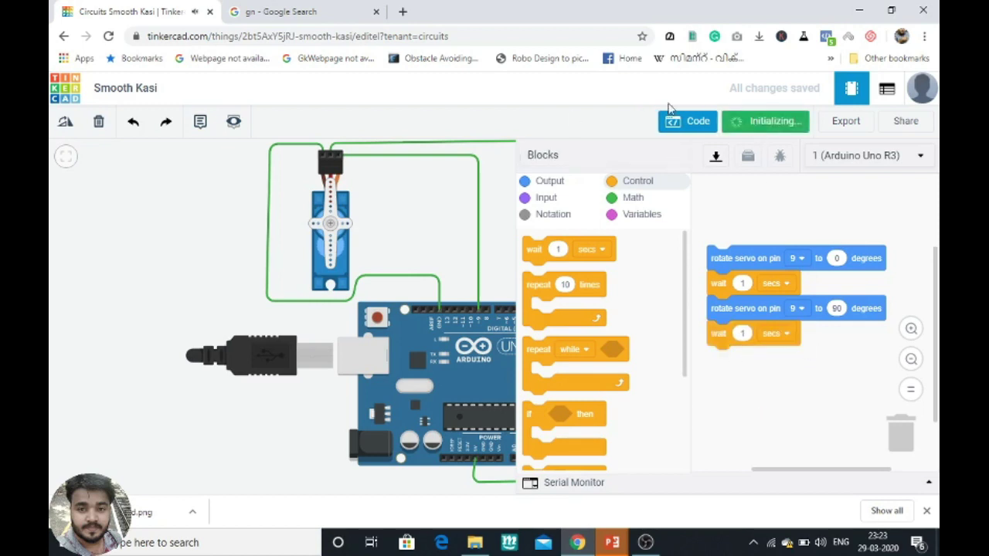
{"action": "left_click", "coordinate": [680, 125]}
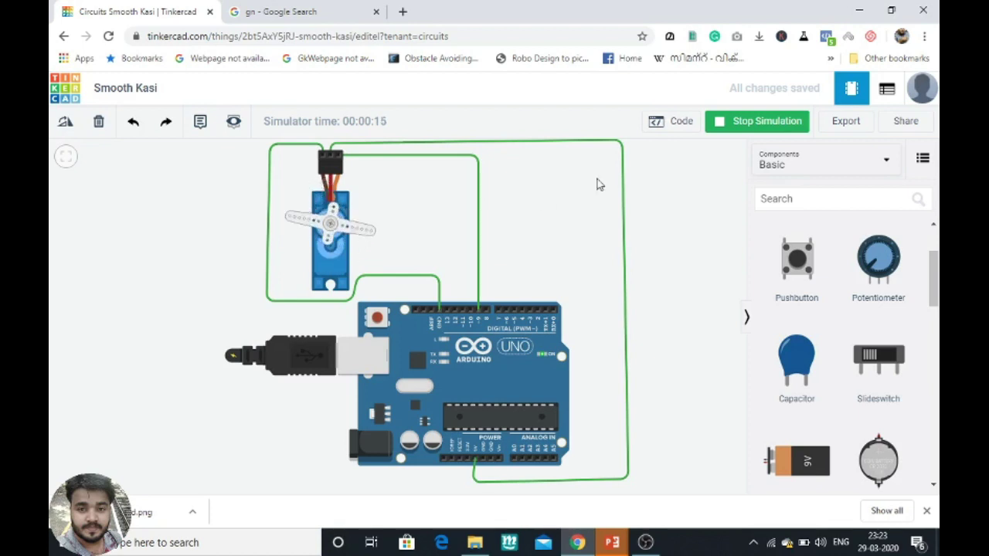
{"action": "left_click", "coordinate": [724, 130]}
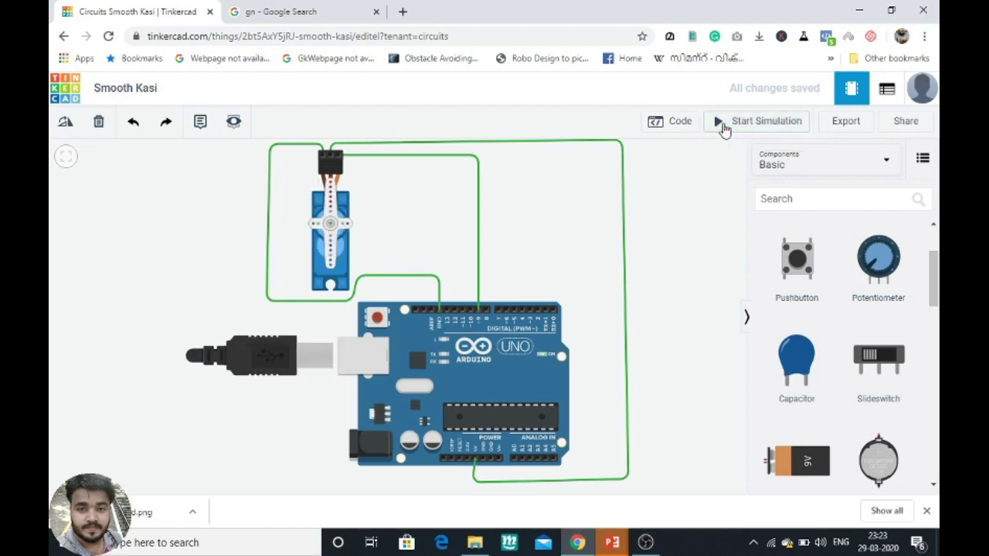